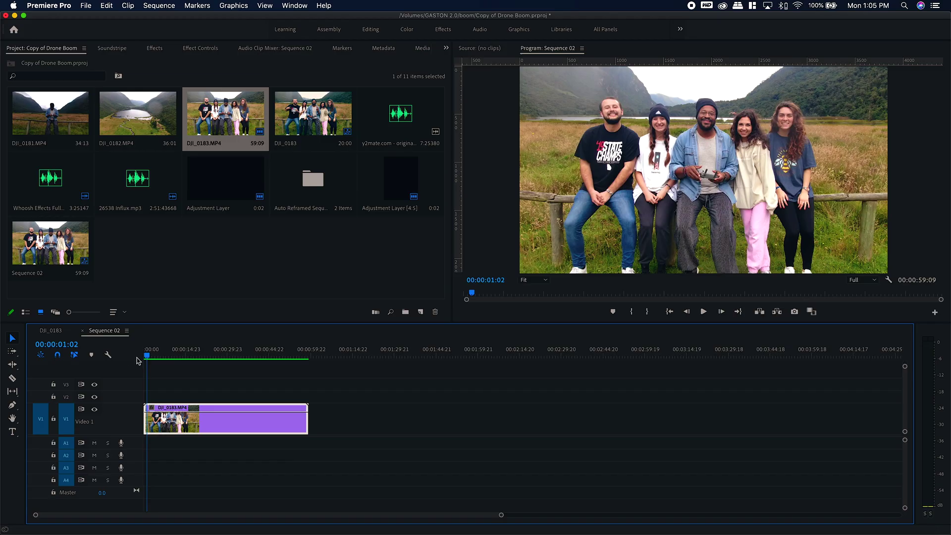
Scrub the DJI_0183 clip on V1 forward to locate the first cut point.
{"action": "left_click_drag", "start_coordinate": [147, 356], "coordinate": [163, 358]}
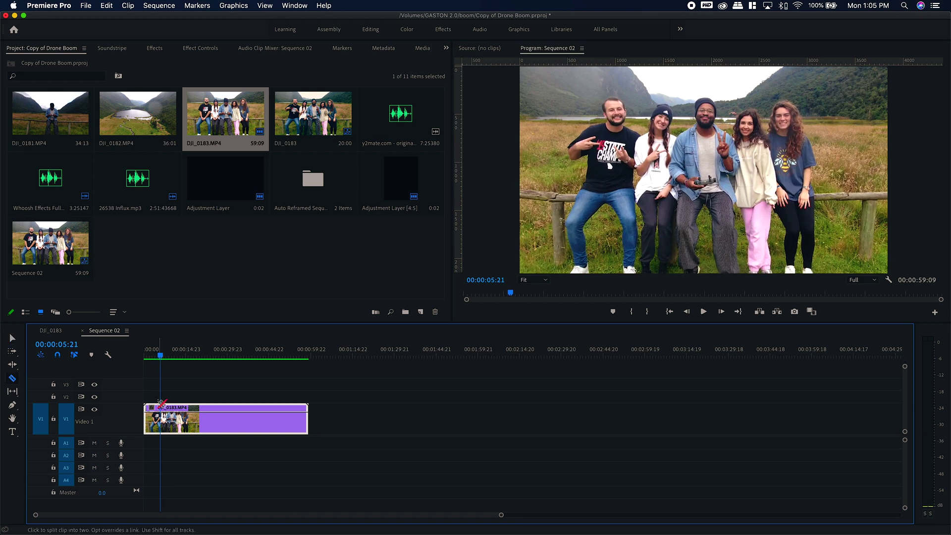
Delete the pieces before 00:00:05:21 and after 00:00:50:20, leaving a 00:00:44:23 clip.
{"action": "key", "text": "Delete"}
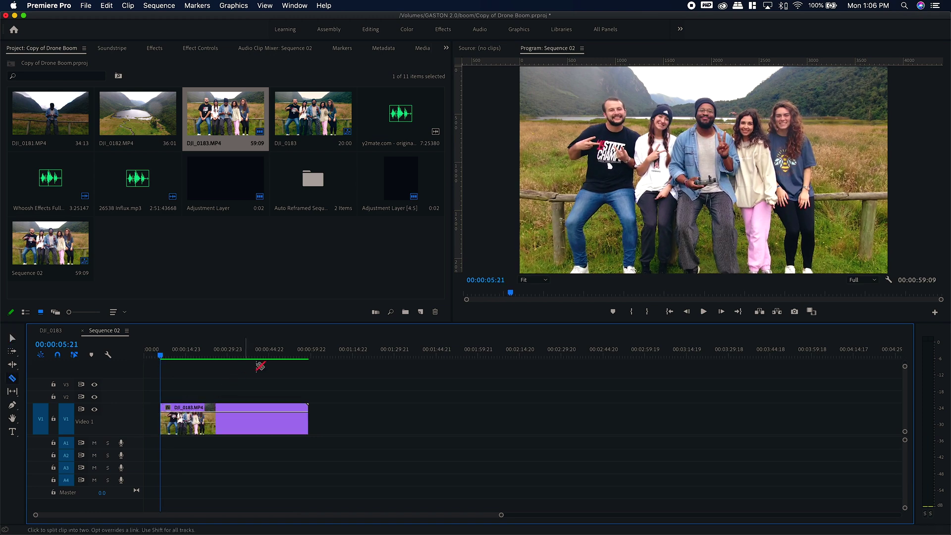
{"action": "left_click_drag", "start_coordinate": [261, 358], "coordinate": [287, 361]}
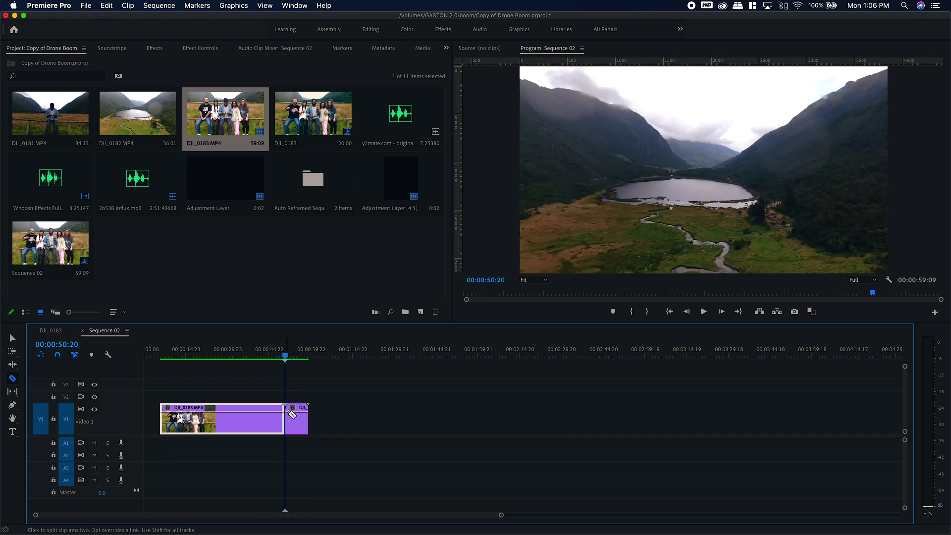
{"action": "key", "text": "Delete"}
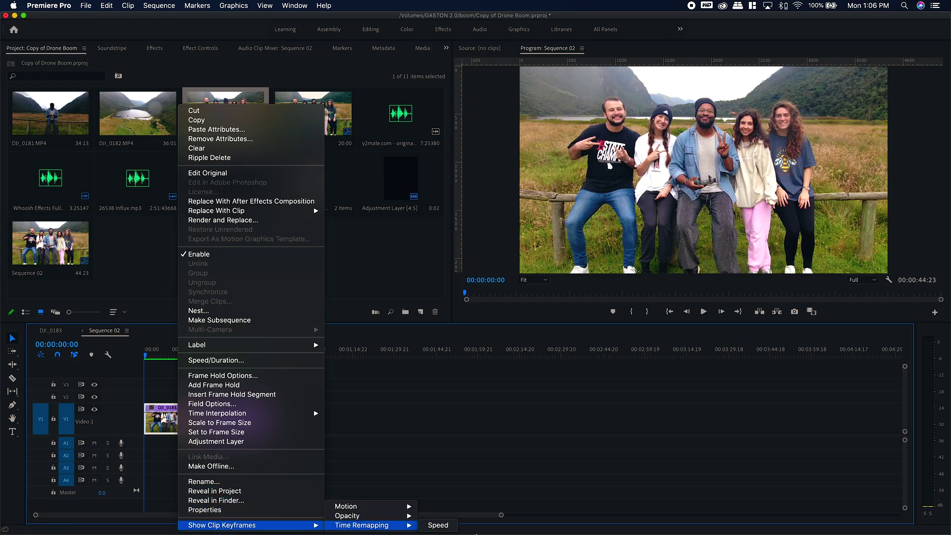
Show the clip's Time Remapping speed line and pick the Pen tool for keyframing.
{"action": "left_click", "coordinate": [438, 526]}
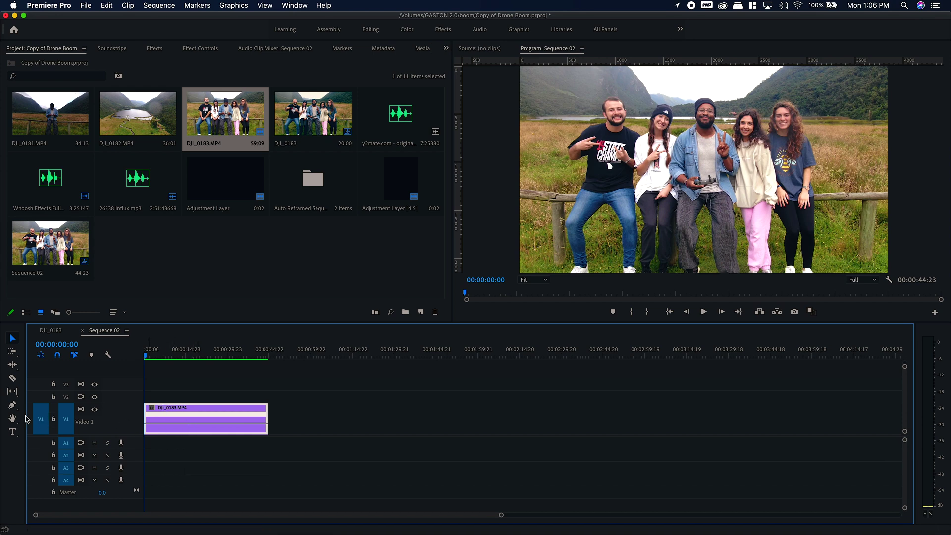
{"action": "left_click", "coordinate": [9, 406]}
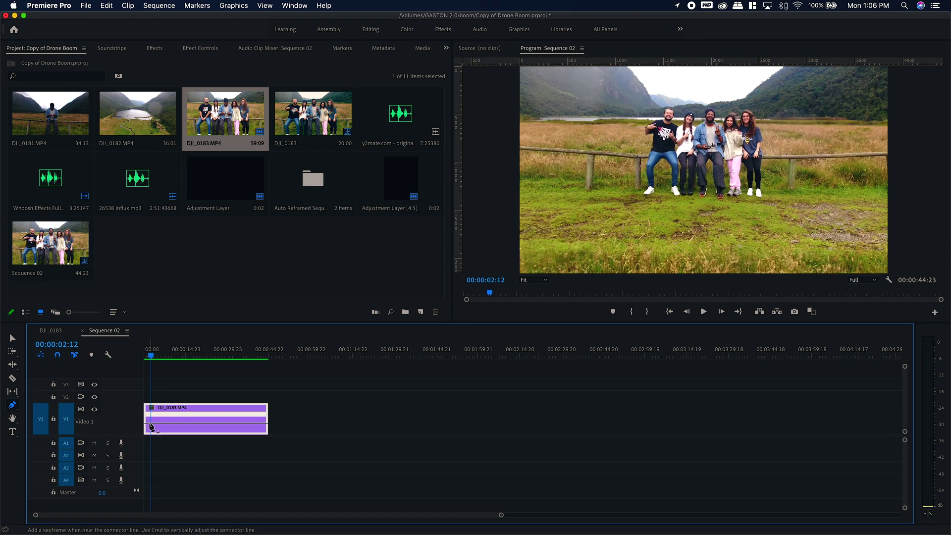
Place speed keyframes near 00:00:02:16 and 00:00:41:19, leaving speed at 100.00%.
{"action": "left_click_drag", "start_coordinate": [234, 360], "coordinate": [262, 369]}
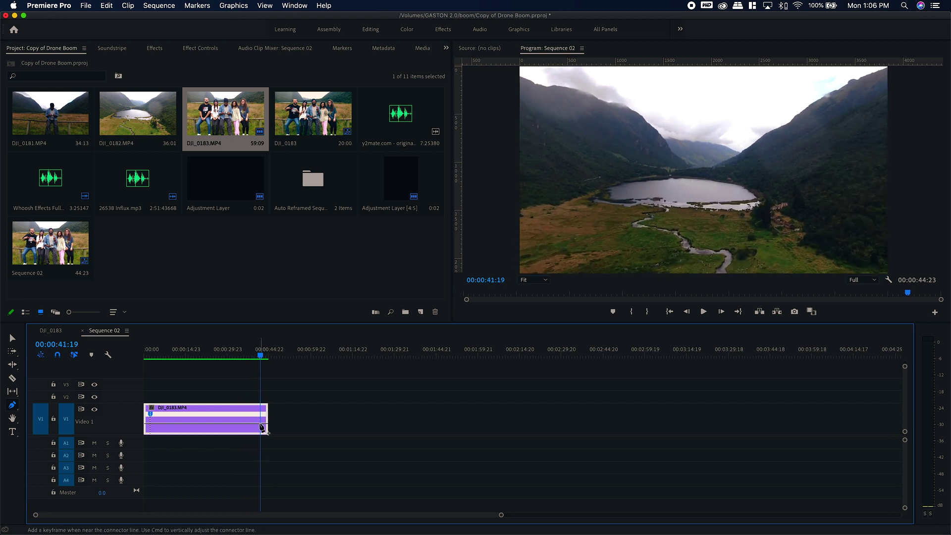
{"action": "left_click", "coordinate": [153, 361]}
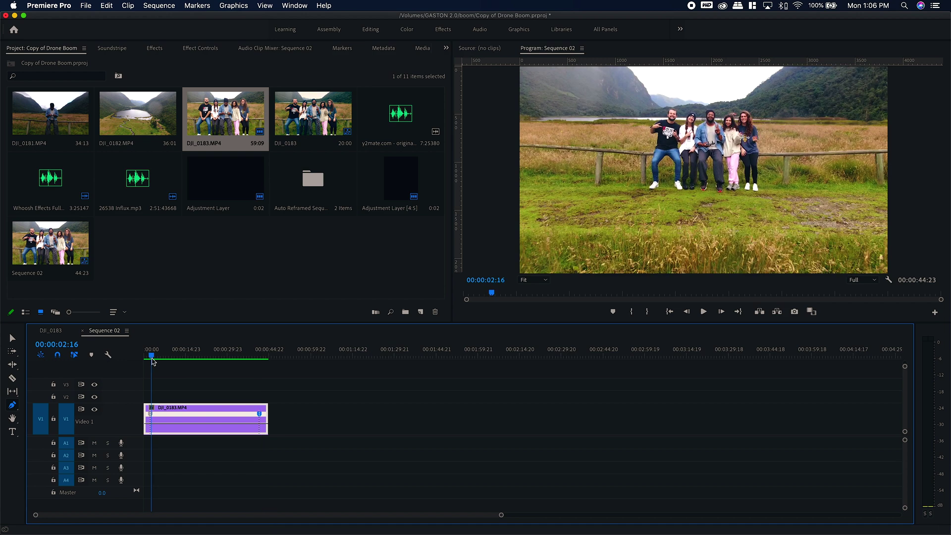
{"action": "key", "text": "="}
{"action": "key", "text": "="}
{"action": "key", "text": "="}
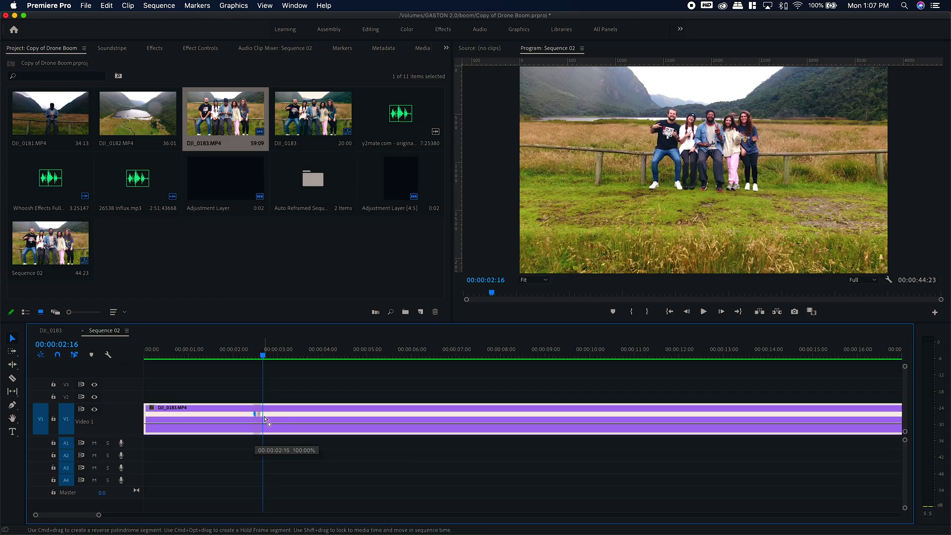
Split both speed keyframes into gradual ramps and raise the middle section to 647%.
{"action": "left_click_drag", "start_coordinate": [265, 420], "coordinate": [318, 422]}
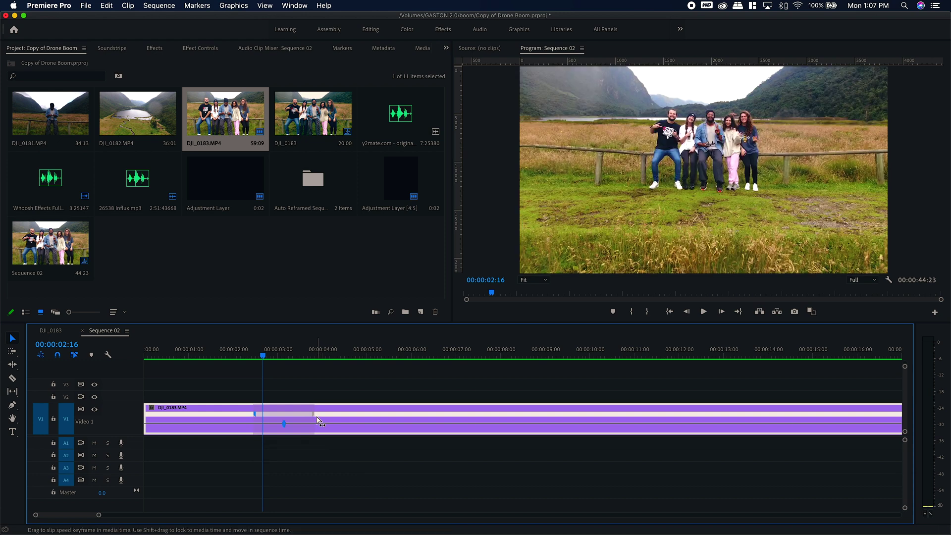
{"action": "key", "text": "minus"}
{"action": "key", "text": "minus"}
{"action": "key", "text": "minus"}
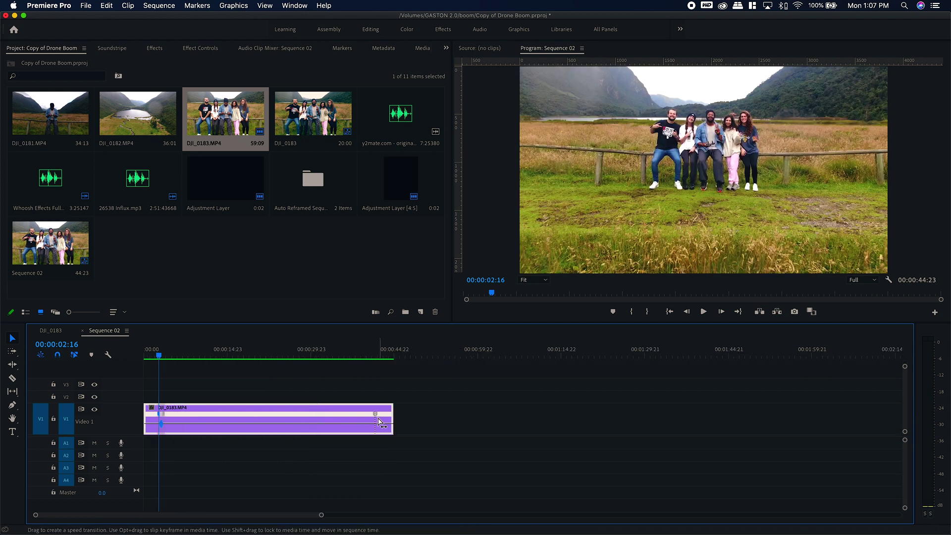
{"action": "left_click_drag", "start_coordinate": [361, 417], "coordinate": [389, 421]}
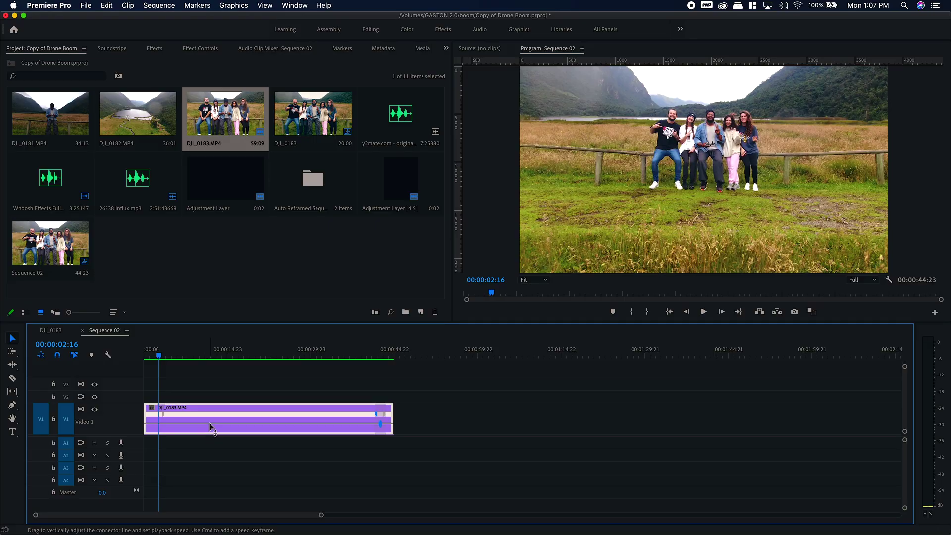
{"action": "left_click_drag", "start_coordinate": [209, 421], "coordinate": [209, 414]}
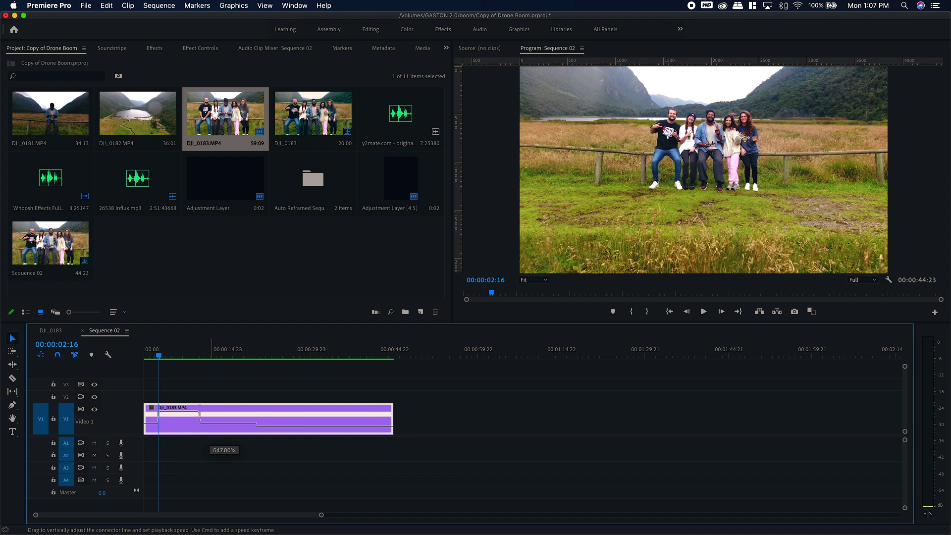
Raise the middle section to about 3050% speed, shrinking Sequence 02 to 00:00:04:15.
{"action": "left_click_drag", "start_coordinate": [209, 414], "coordinate": [209, 411]}
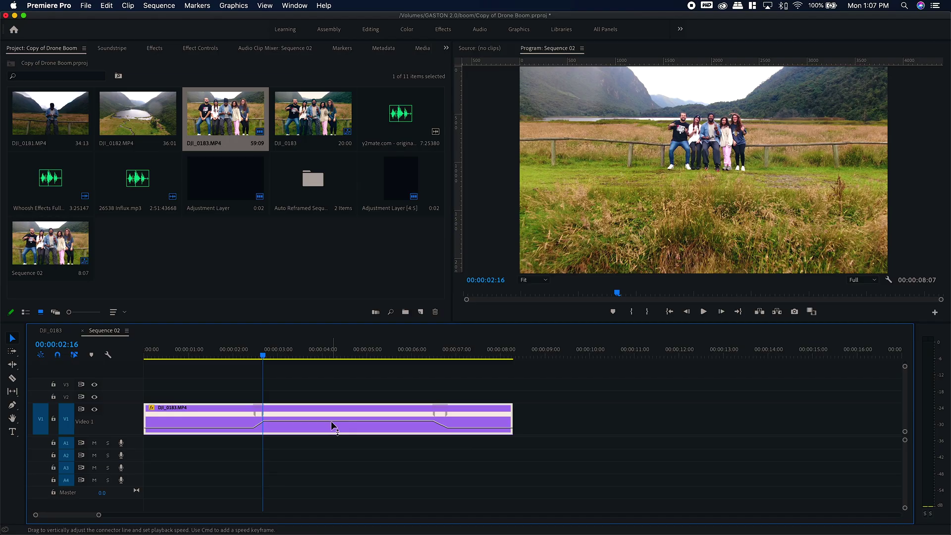
{"action": "left_click_drag", "start_coordinate": [325, 420], "coordinate": [327, 411]}
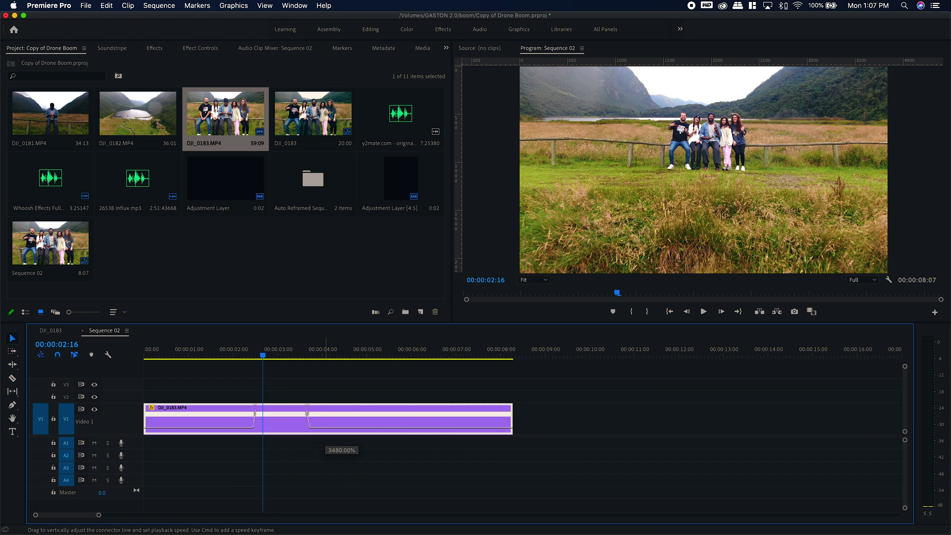
{"action": "left_click_drag", "start_coordinate": [327, 406], "coordinate": [297, 412]}
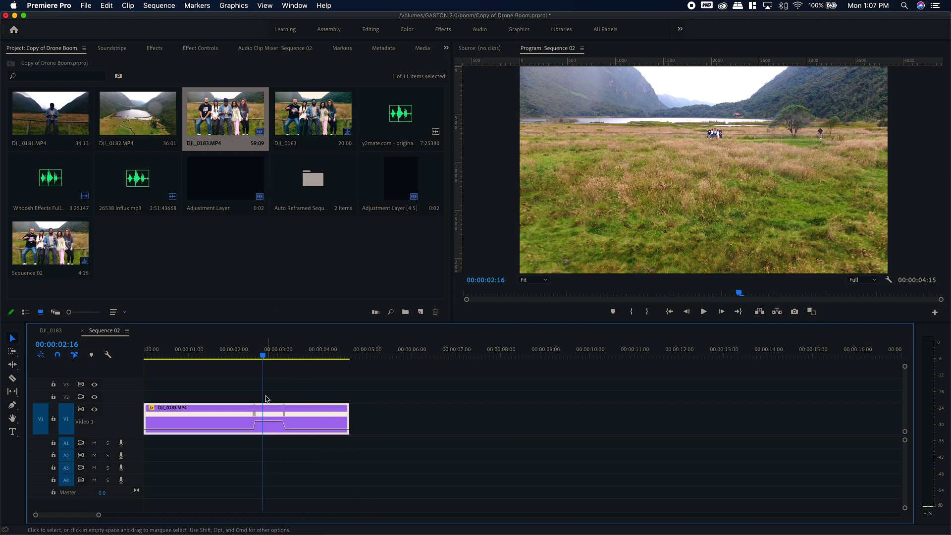
{"action": "left_click", "coordinate": [257, 356]}
{"action": "key", "text": "backslash"}
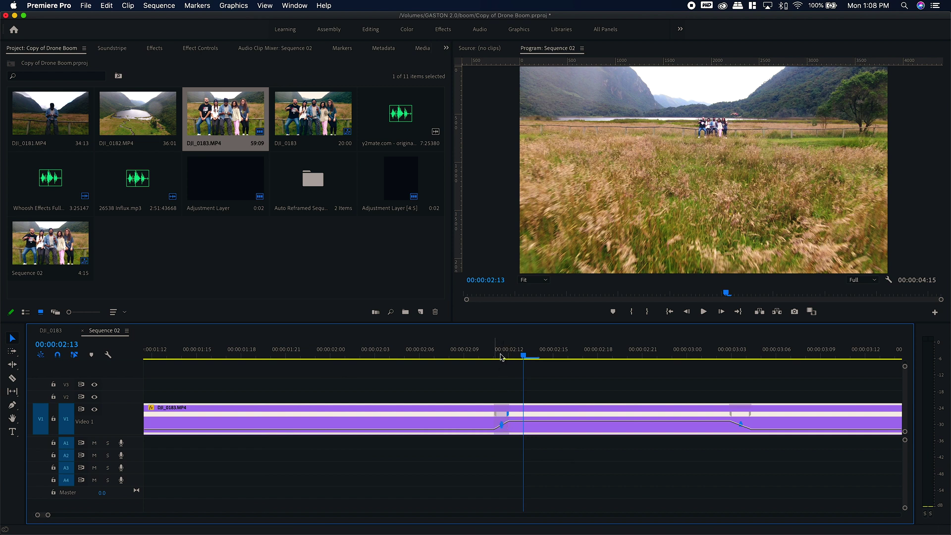
{"action": "double_click", "coordinate": [125, 404]}
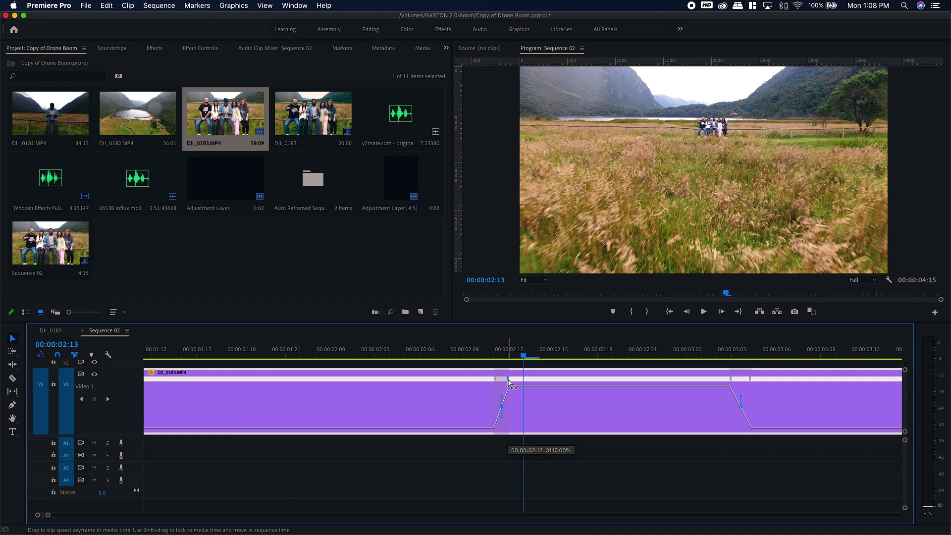
Move the two speed keyframes closer together and curve the first ramp's ease.
{"action": "left_click_drag", "start_coordinate": [510, 381], "coordinate": [523, 381]}
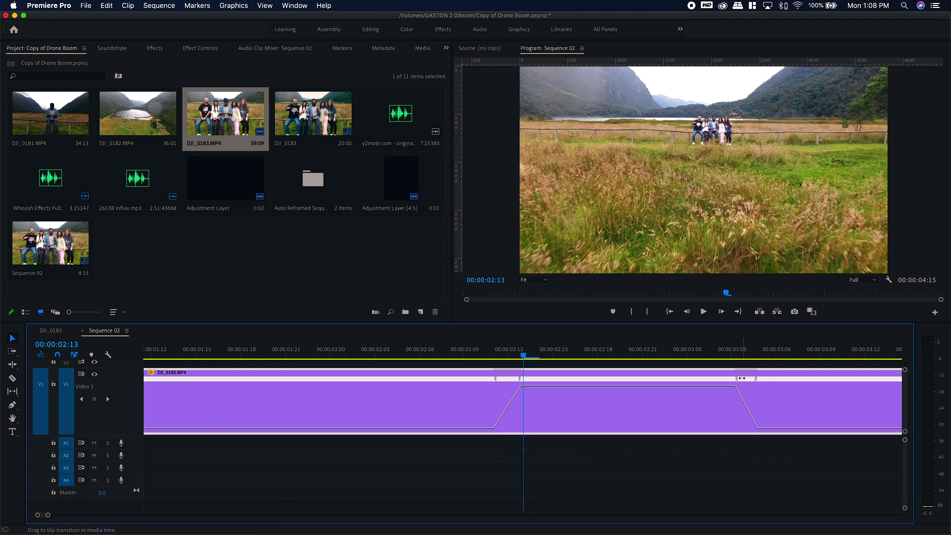
{"action": "left_click_drag", "start_coordinate": [738, 382], "coordinate": [720, 382]}
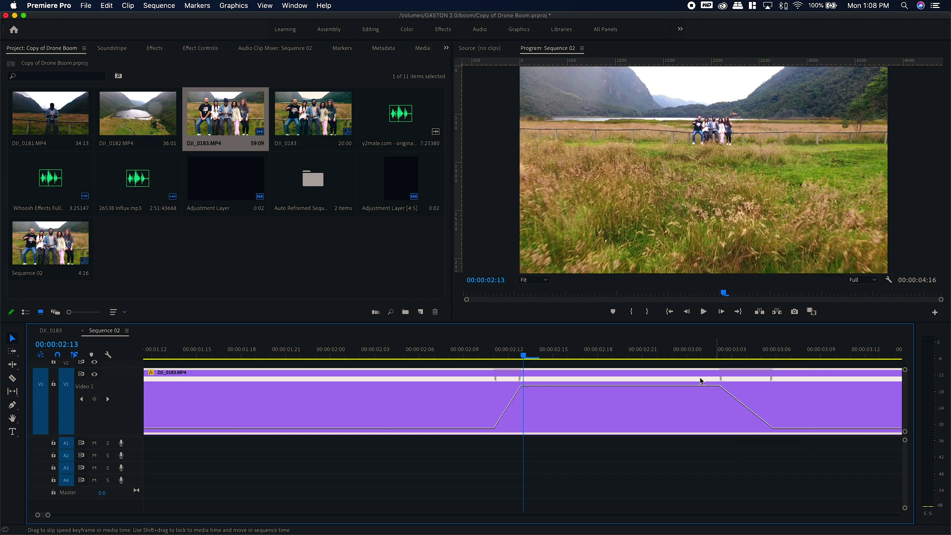
{"action": "left_click_drag", "start_coordinate": [521, 382], "coordinate": [546, 381]}
{"action": "left_click", "coordinate": [544, 378]}
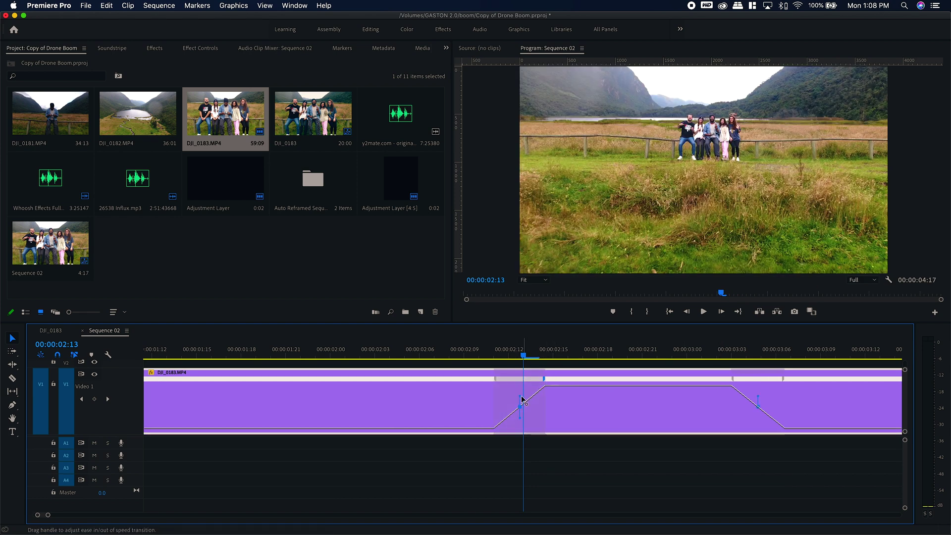
{"action": "left_click", "coordinate": [519, 399]}
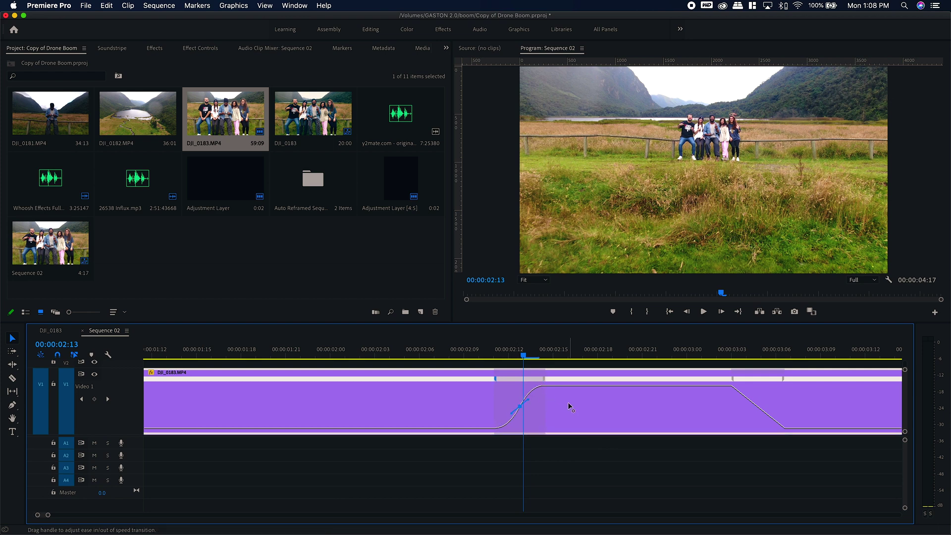
Curve the second ramp, slide both ramps toward each other, and raise the peak speed.
{"action": "left_click", "coordinate": [732, 380]}
{"action": "left_click_drag", "start_coordinate": [758, 400], "coordinate": [730, 396]}
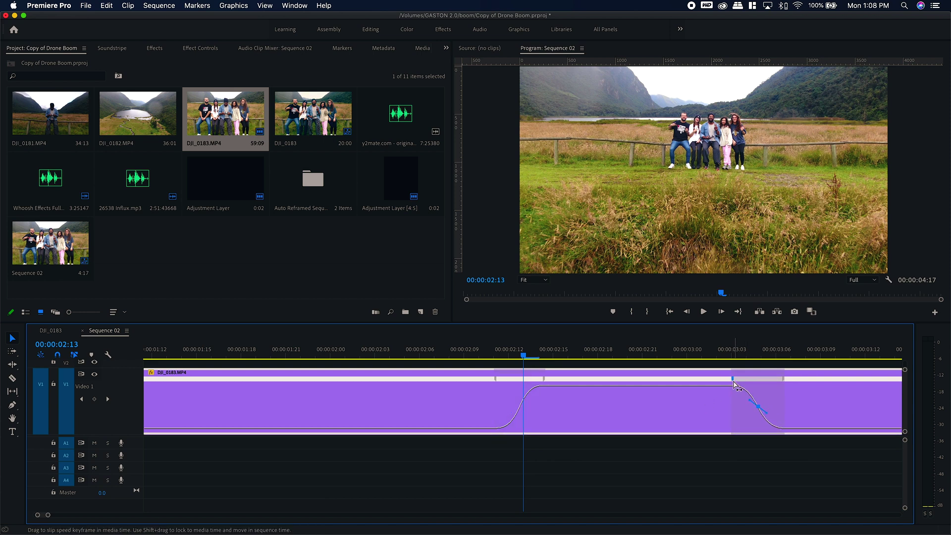
{"action": "left_click_drag", "start_coordinate": [732, 380], "coordinate": [705, 381]}
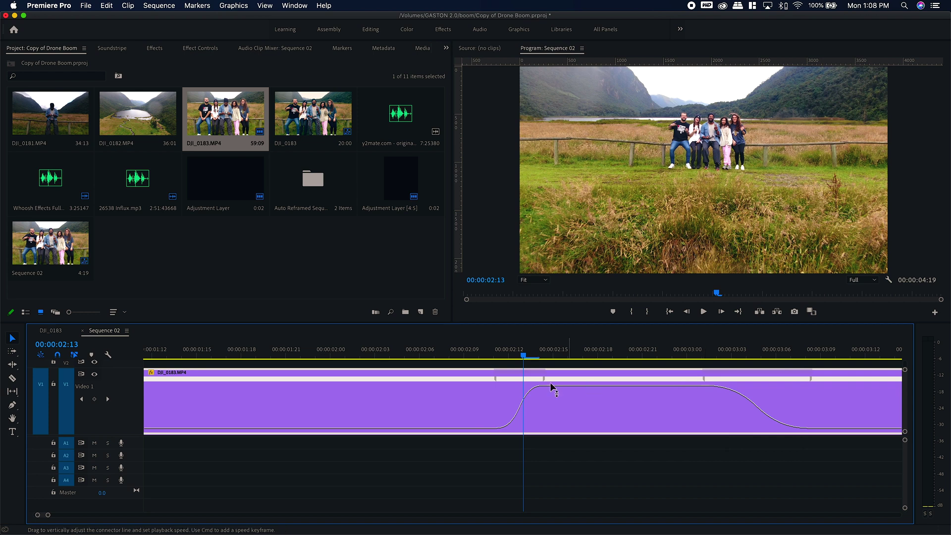
{"action": "left_click_drag", "start_coordinate": [541, 380], "coordinate": [589, 380]}
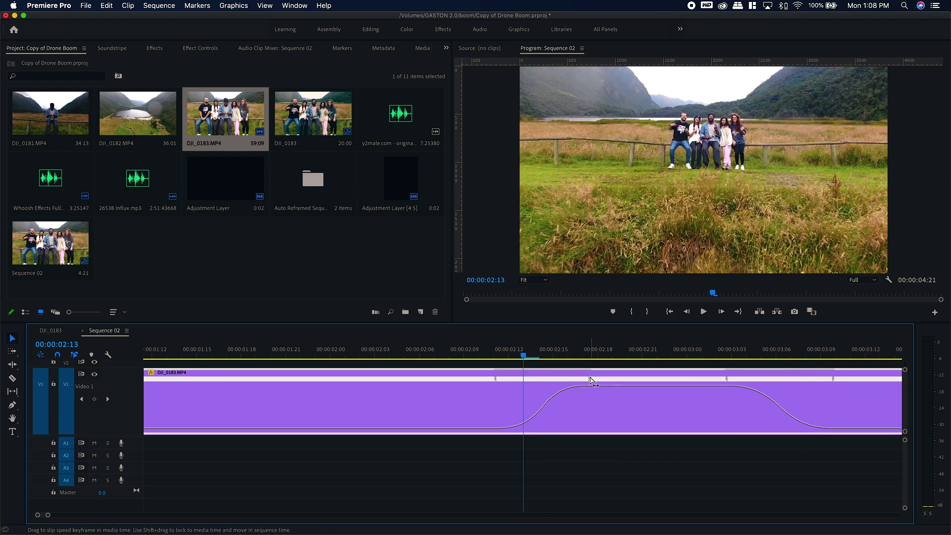
{"action": "left_click_drag", "start_coordinate": [654, 391], "coordinate": [654, 374]}
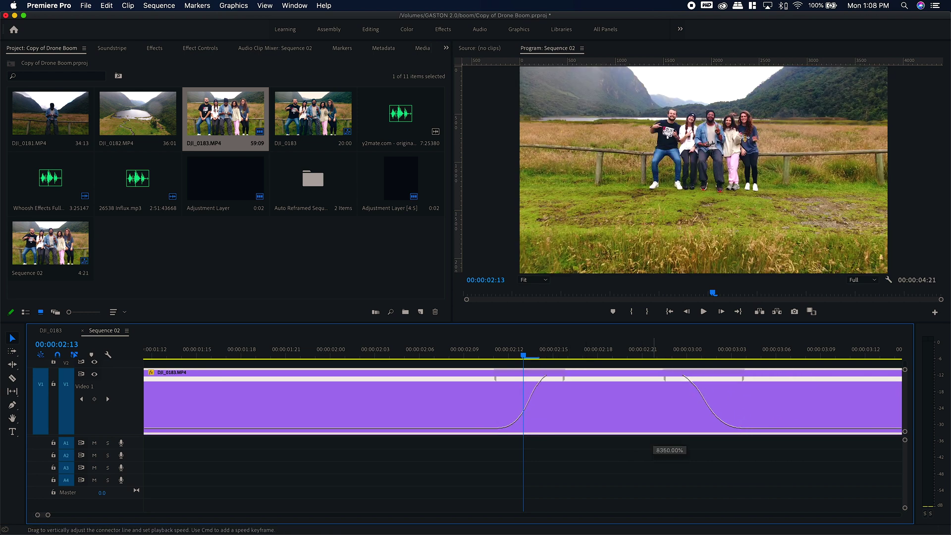
{"action": "left_click_drag", "start_coordinate": [652, 221], "coordinate": [661, 231]}
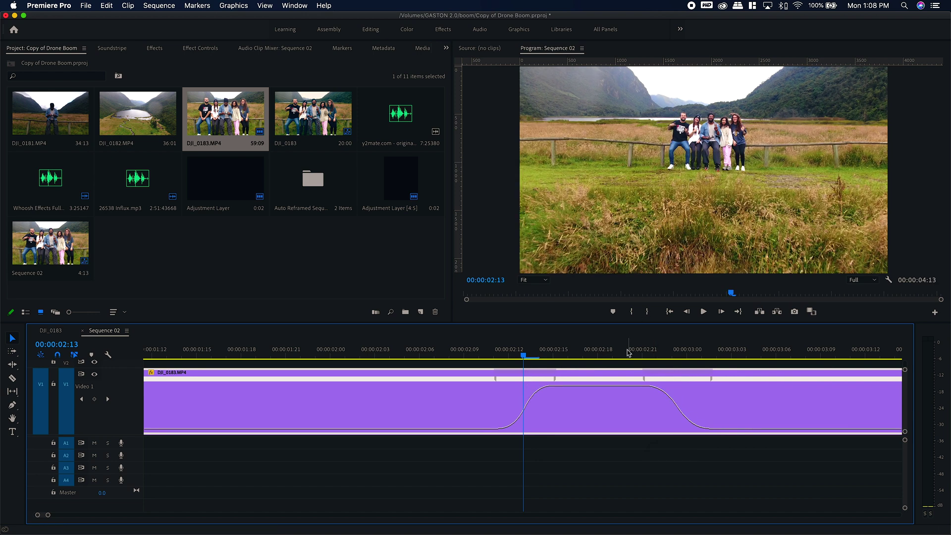
Preview the ramp and widen the first keyframe so both ramps form one smooth 00:00:04:14 peak.
{"action": "left_click", "coordinate": [435, 354]}
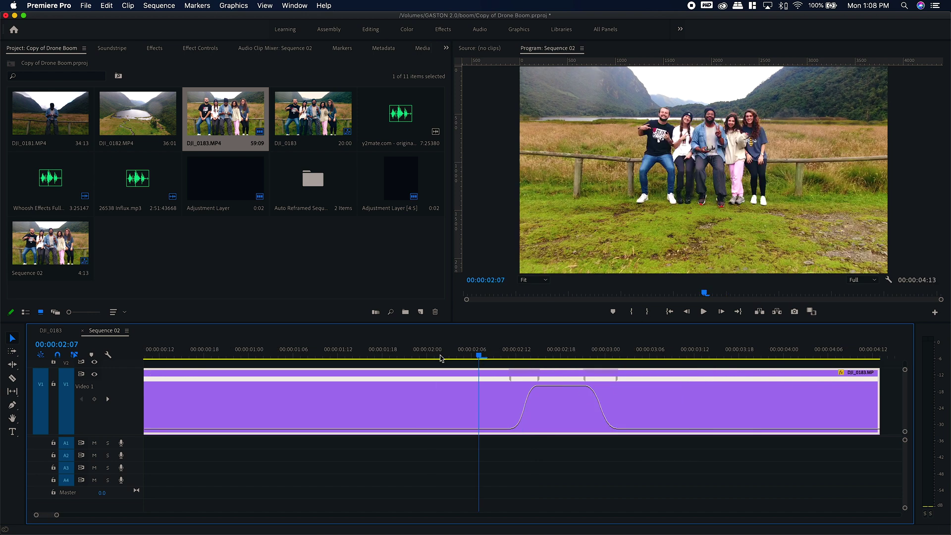
{"action": "key", "text": "minus"}
{"action": "key", "text": "minus"}
{"action": "key", "text": "minus"}
{"action": "left_click_drag", "start_coordinate": [245, 354], "coordinate": [339, 352]}
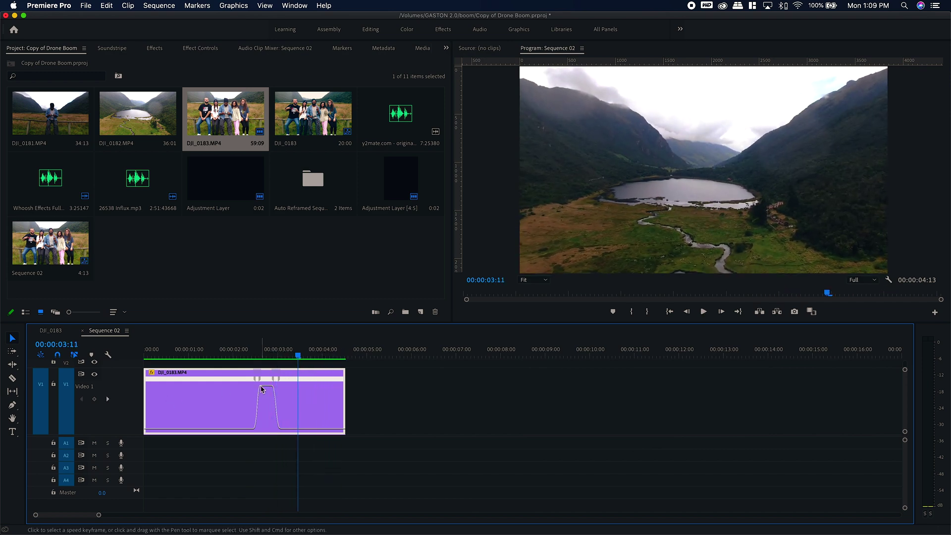
{"action": "left_click_drag", "start_coordinate": [261, 386], "coordinate": [260, 387]}
{"action": "key", "text": "equal"}
{"action": "key", "text": "equal"}
{"action": "mouse_move", "coordinate": [542, 380]}
{"action": "left_mouse_down"}
{"action": "mouse_move", "coordinate": [573, 381]}
{"action": "mouse_move", "coordinate": [546, 379]}
{"action": "left_mouse_up"}
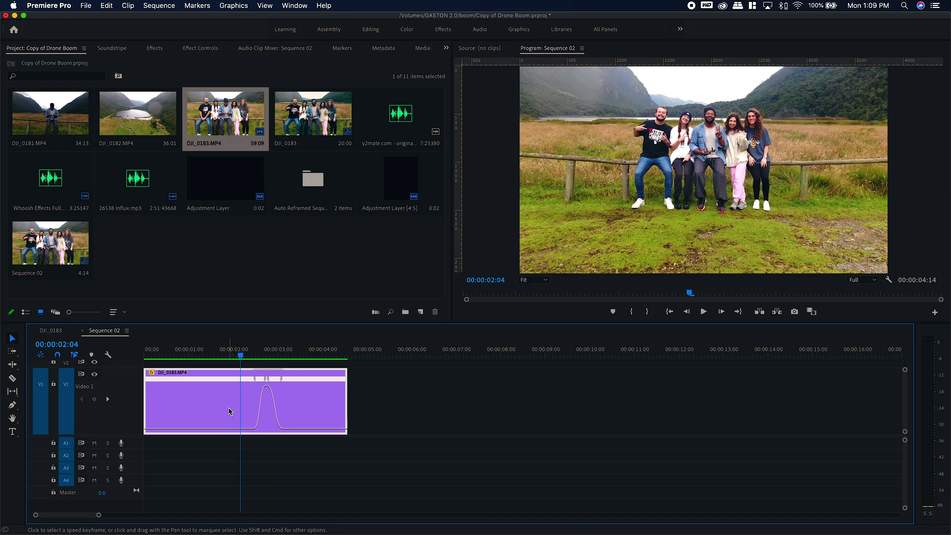
Paste a copy of the ramped clip directly after the original, removing the gap between them.
{"action": "left_click", "coordinate": [360, 356]}
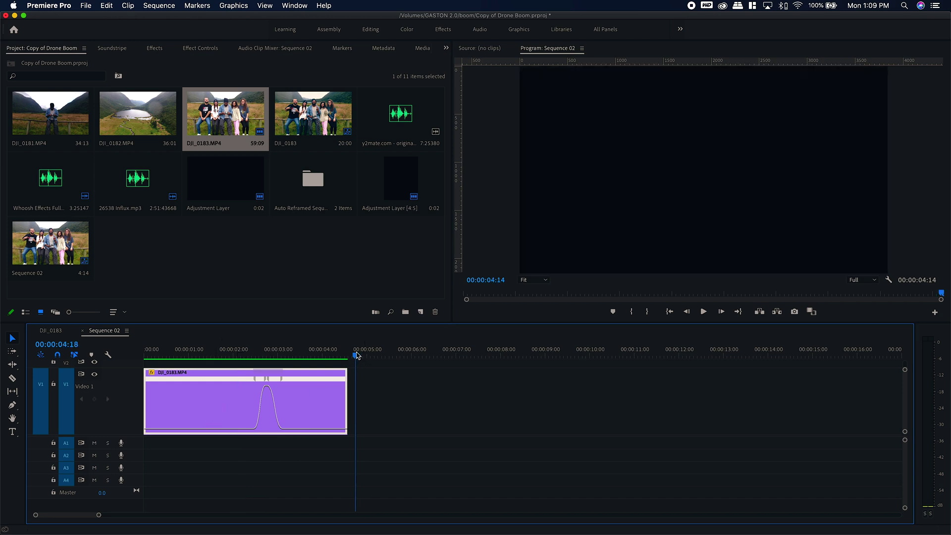
{"action": "key", "text": "super+v"}
{"action": "left_click", "coordinate": [350, 391]}
{"action": "key", "text": "Delete"}
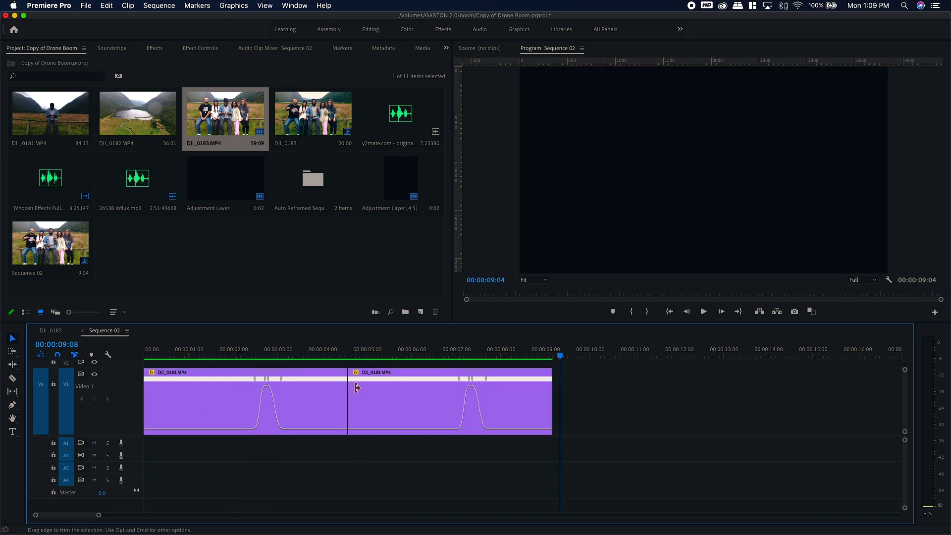
Set the copy's Speed/Duration to Reverse Speed so it plays at -100%.
{"action": "left_click", "coordinate": [381, 394]}
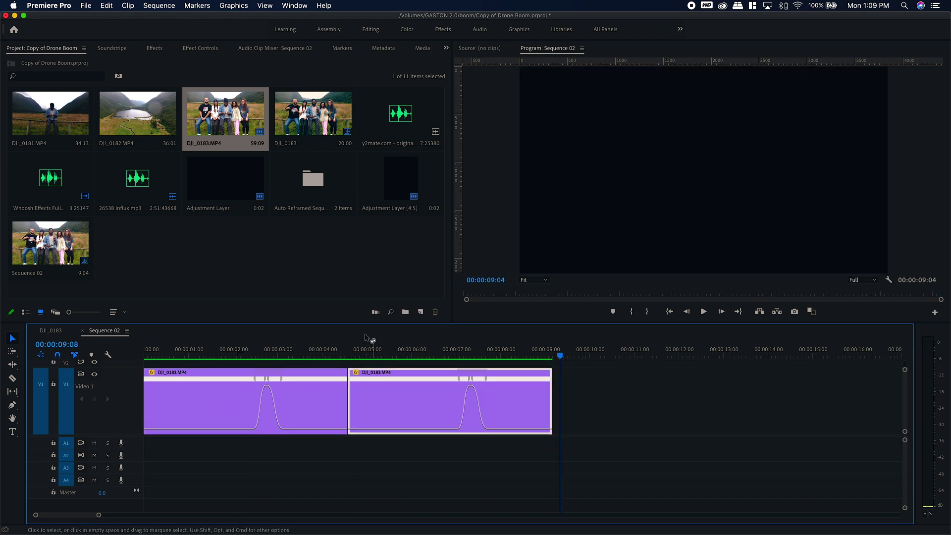
{"action": "left_click", "coordinate": [129, 5]}
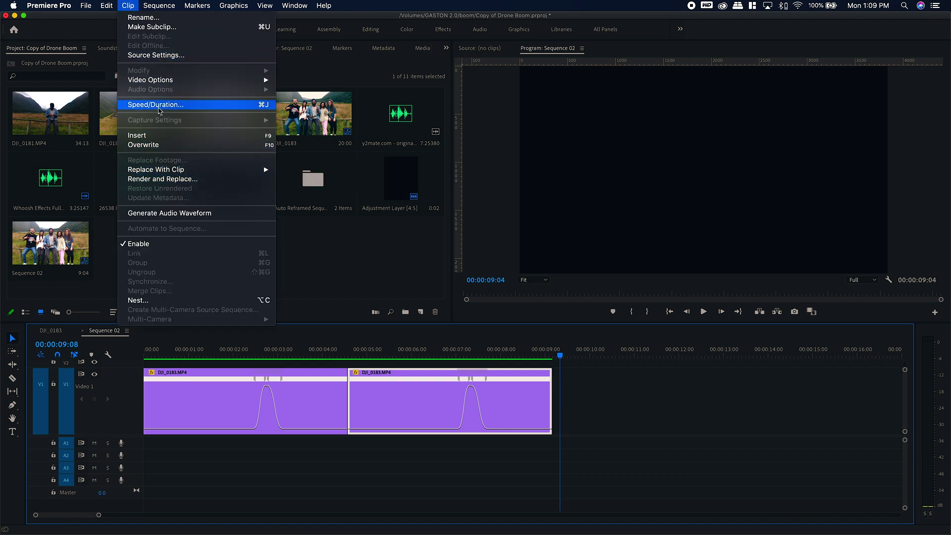
{"action": "left_click", "coordinate": [156, 104]}
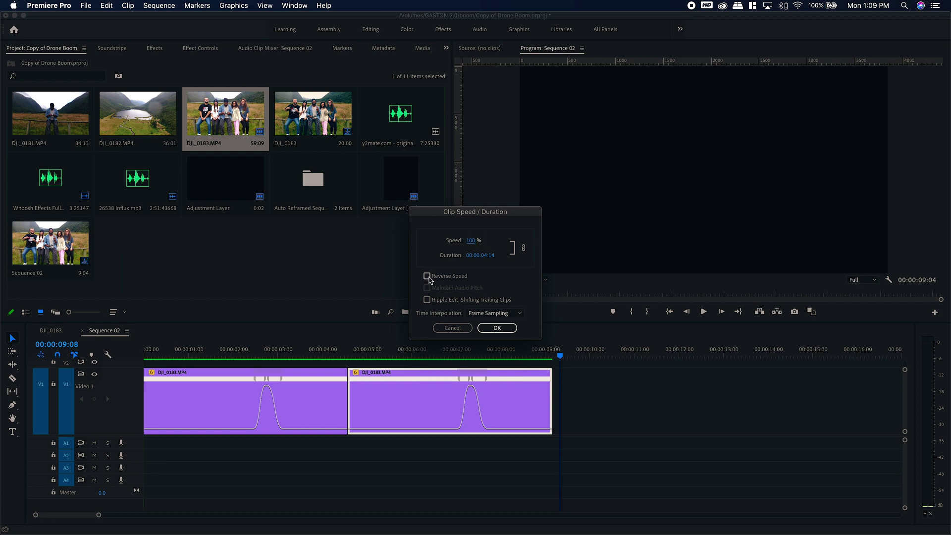
{"action": "left_click", "coordinate": [497, 327]}
{"action": "key", "text": "space"}
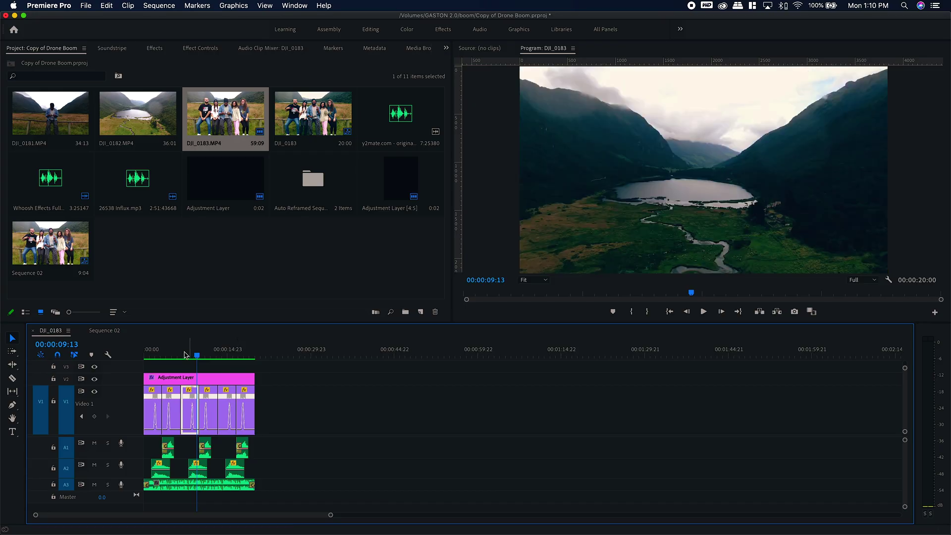
Rewind the DJI_0183 timeline to its start, zoom to fit, and play the boomerang clips through.
{"action": "left_click_drag", "start_coordinate": [186, 348], "coordinate": [144, 353]}
{"action": "key", "text": "="}
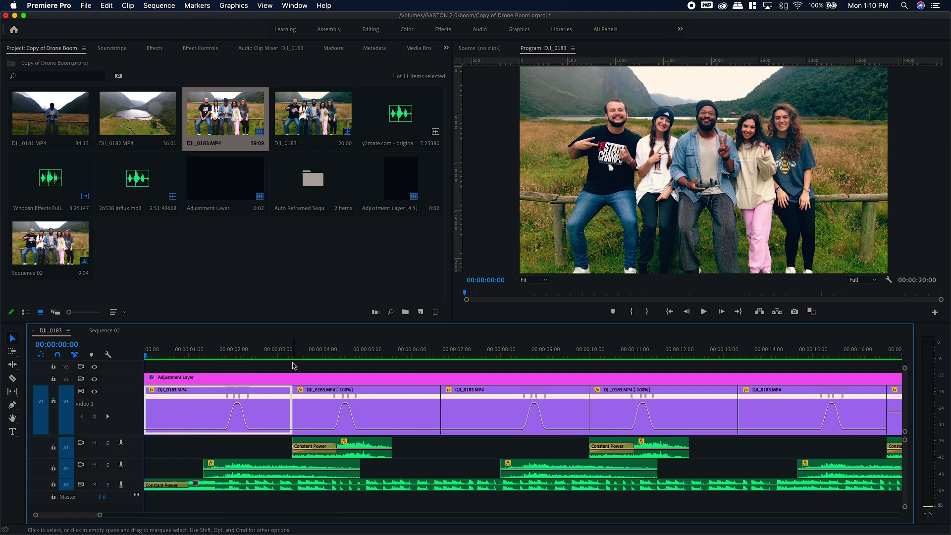
{"action": "key", "text": "-"}
{"action": "key", "text": "-"}
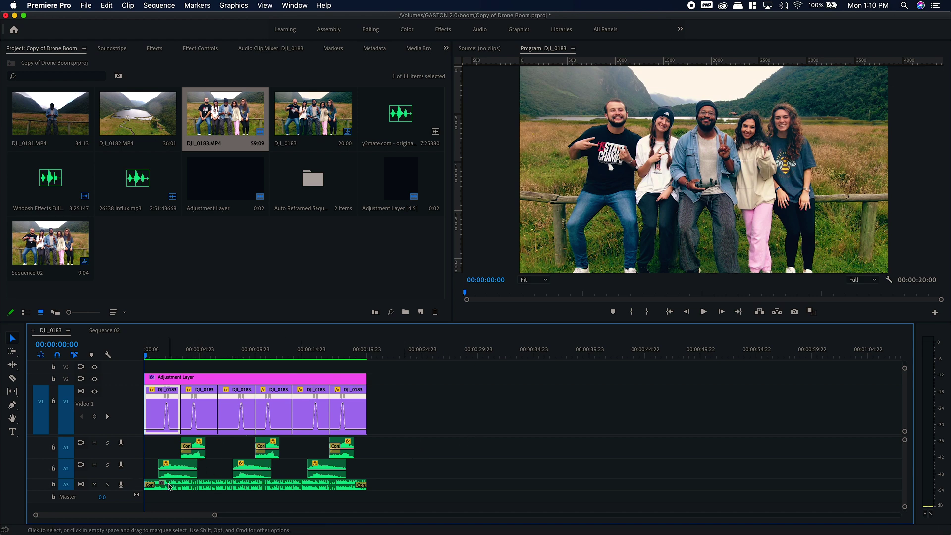
{"action": "key", "text": "space"}
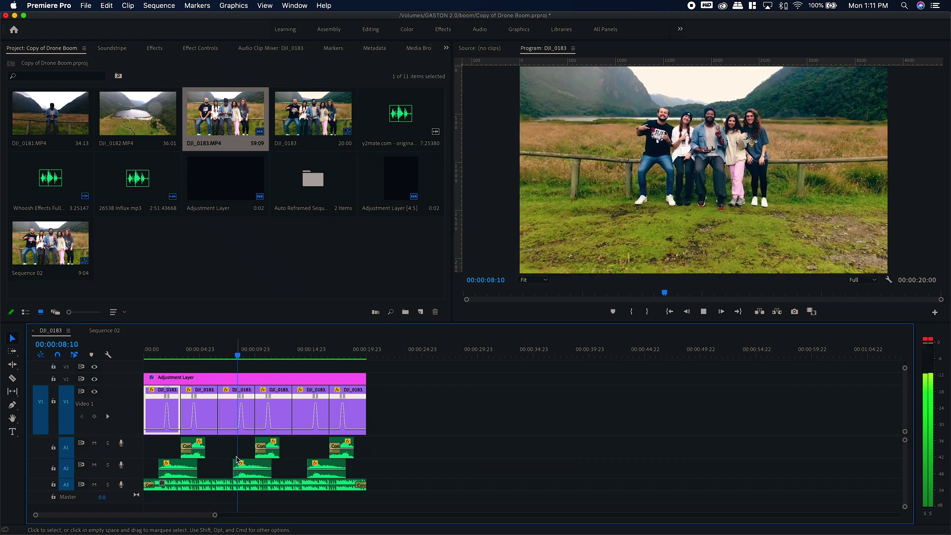
{"action": "key", "text": "space"}
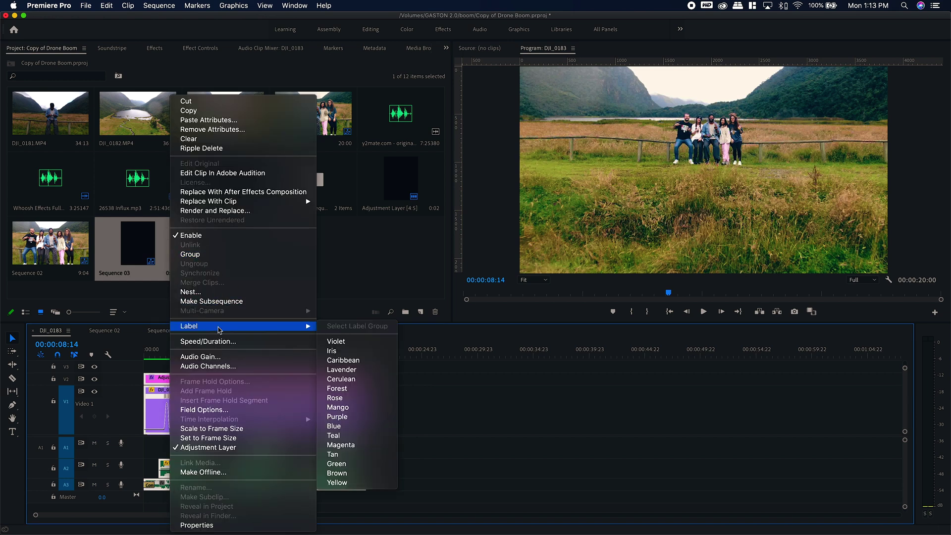
Nest the selected V1/V2 clips as Nested Sequence 01, then select it with all audio clips.
{"action": "left_click", "coordinate": [208, 292]}
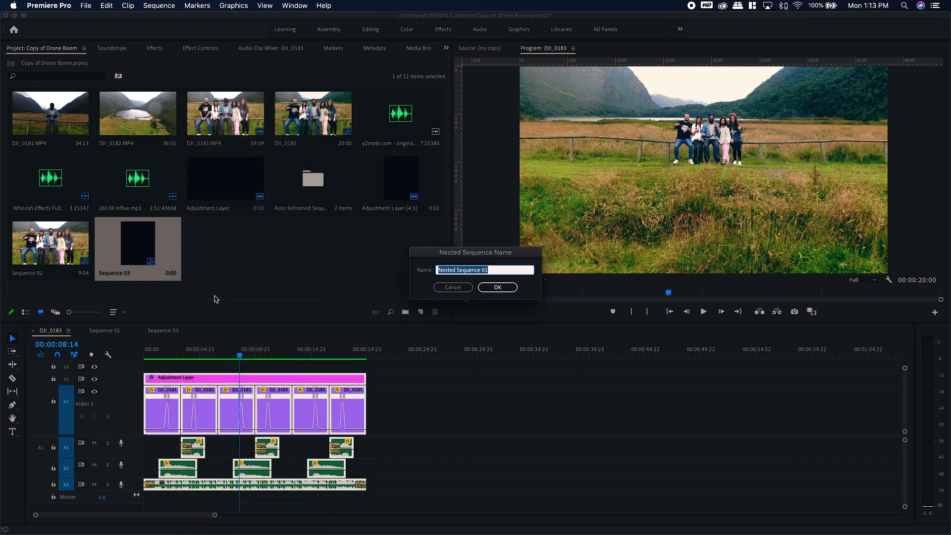
{"action": "key", "text": "Return"}
{"action": "left_click_drag", "start_coordinate": [493, 416], "coordinate": [166, 482]}
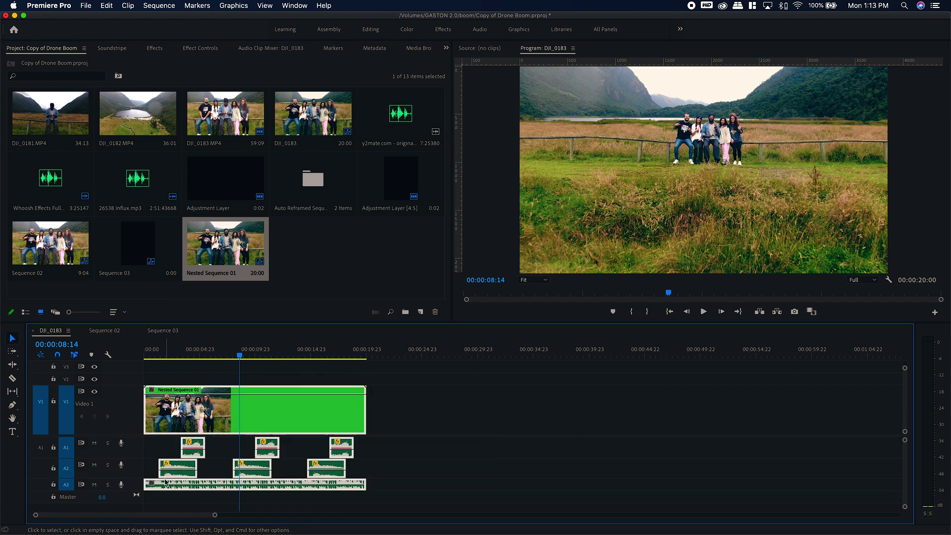
{"action": "left_click", "coordinate": [93, 7]}
Create Sequence 04 in DSLR editing mode with a vertical 1080 x 1350 frame size.
{"action": "mouse_move", "coordinate": [94, 17]}
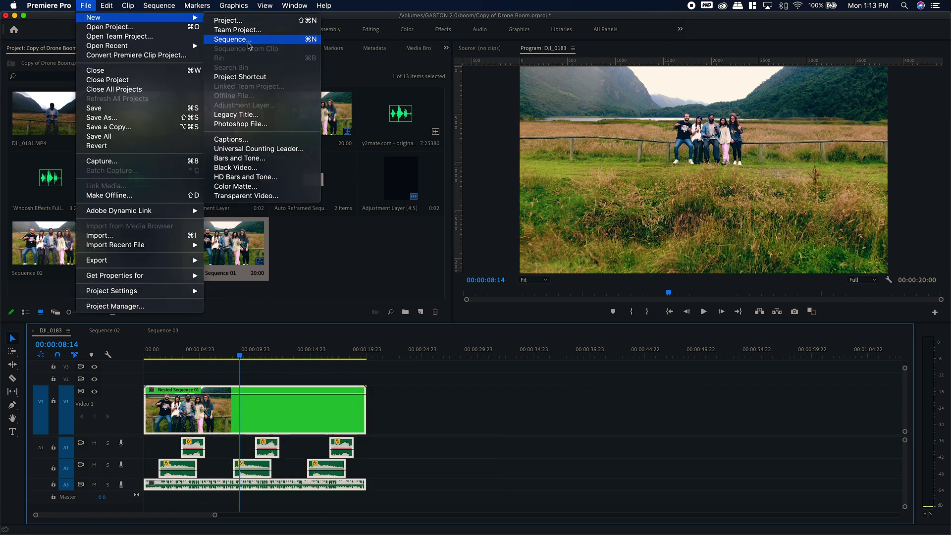
{"action": "left_click", "coordinate": [248, 42]}
{"action": "left_click", "coordinate": [366, 123]}
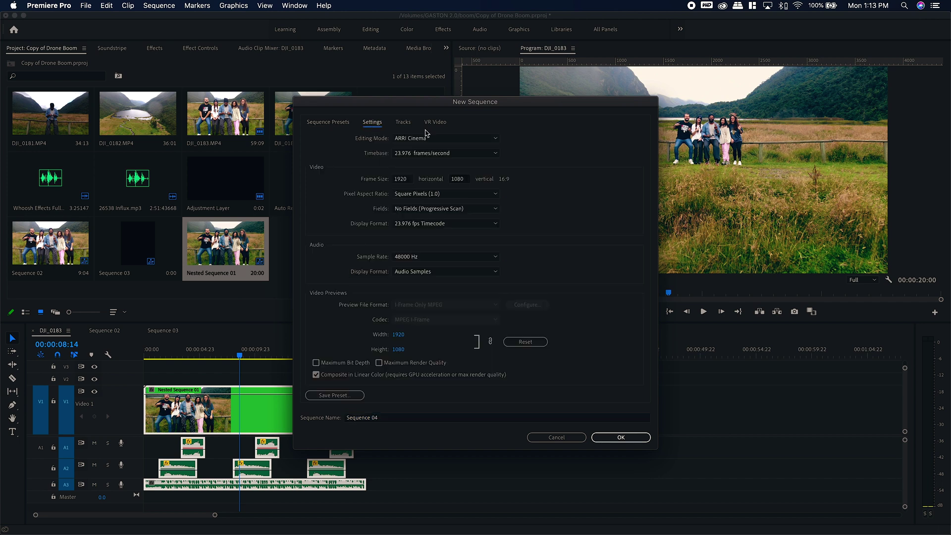
{"action": "left_click", "coordinate": [427, 138]}
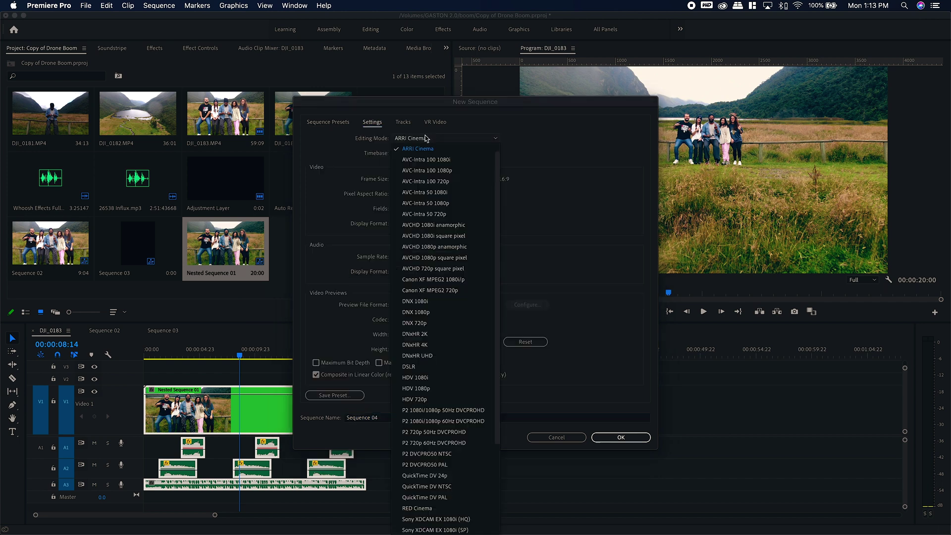
{"action": "left_click", "coordinate": [411, 366]}
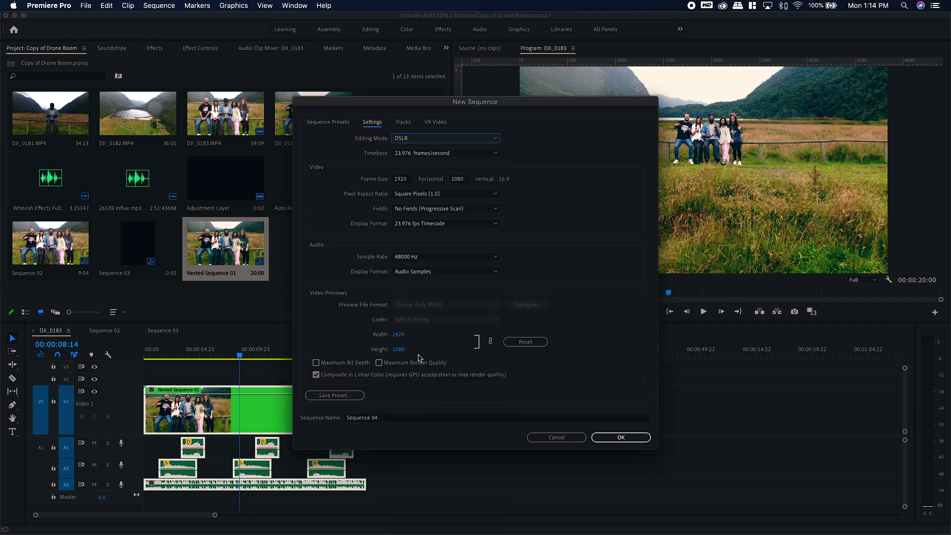
{"action": "left_click", "coordinate": [403, 179]}
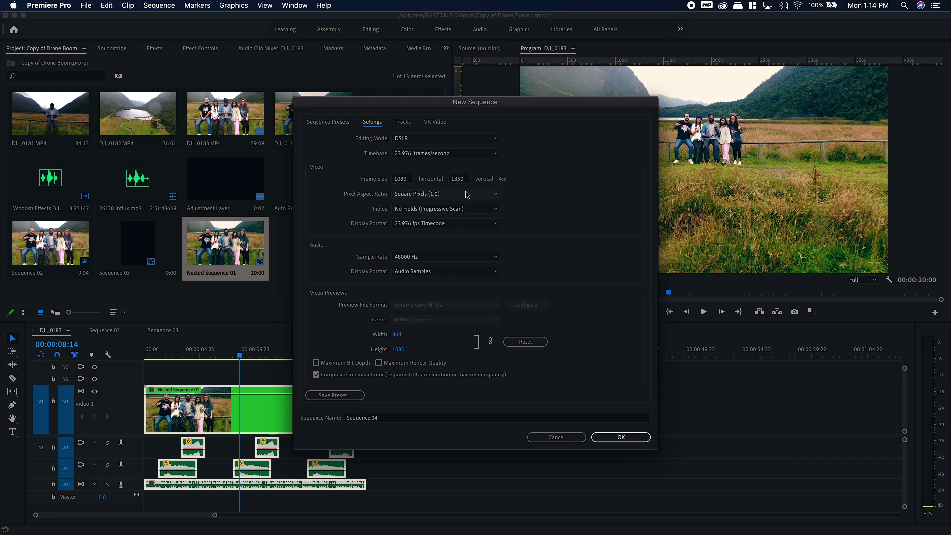
{"action": "left_click", "coordinate": [625, 438]}
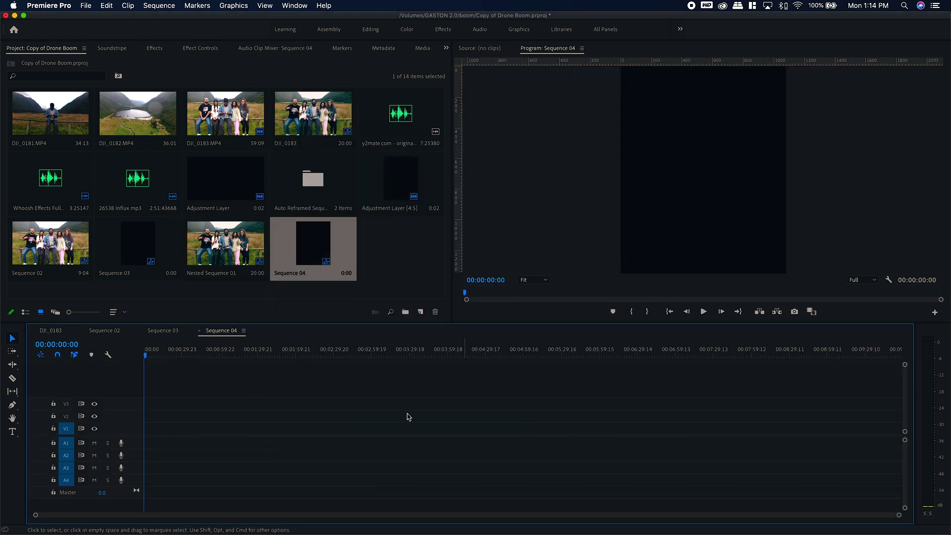
Add Nested Sequence 01 to Sequence 04, nudge the footage lower, and preview it from the start.
{"action": "left_click_drag", "start_coordinate": [225, 243], "coordinate": [156, 428]}
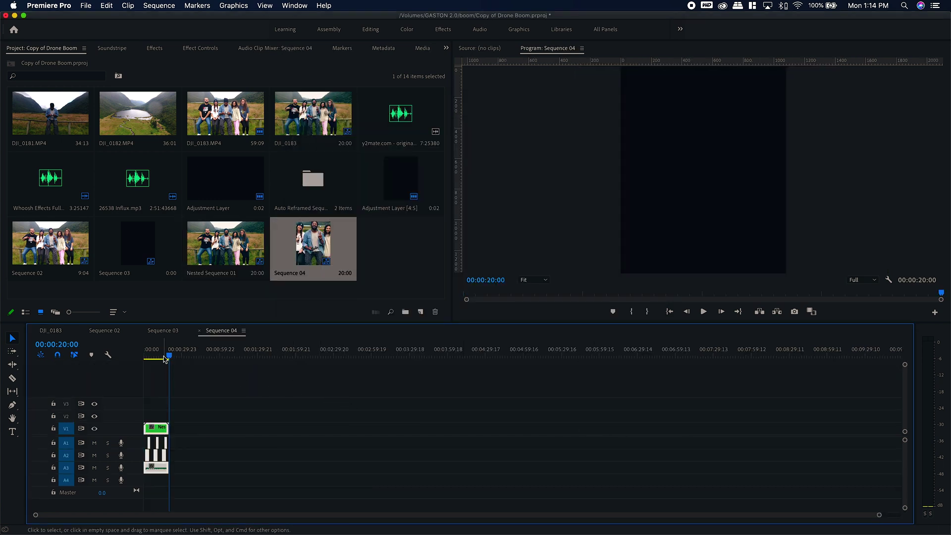
{"action": "left_click_drag", "start_coordinate": [161, 354], "coordinate": [125, 349]}
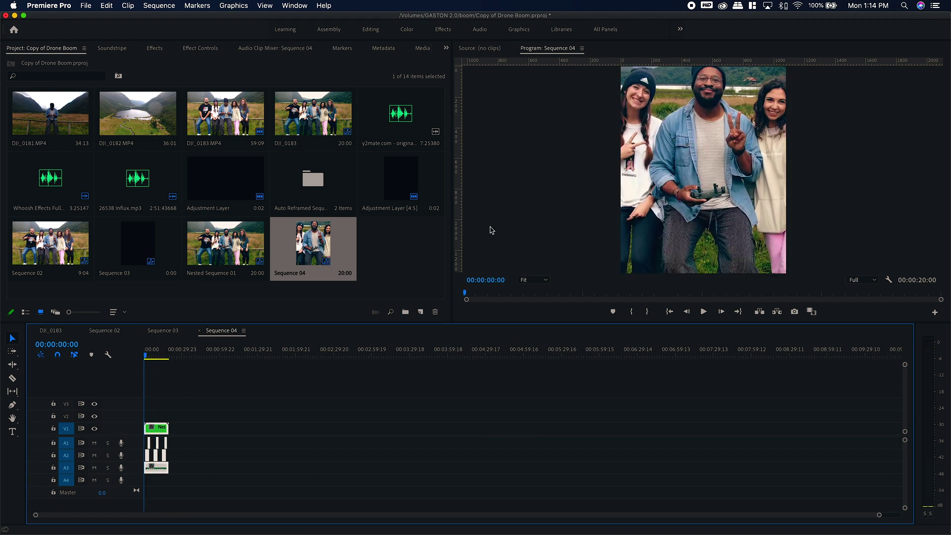
{"action": "left_click", "coordinate": [673, 198]}
{"action": "left_click_drag", "start_coordinate": [741, 160], "coordinate": [736, 184]}
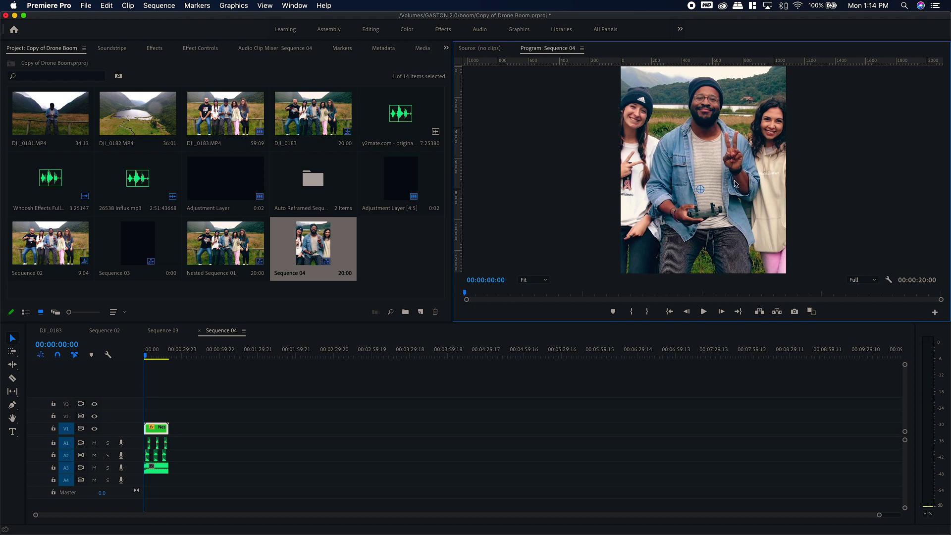
{"action": "key", "text": "space"}
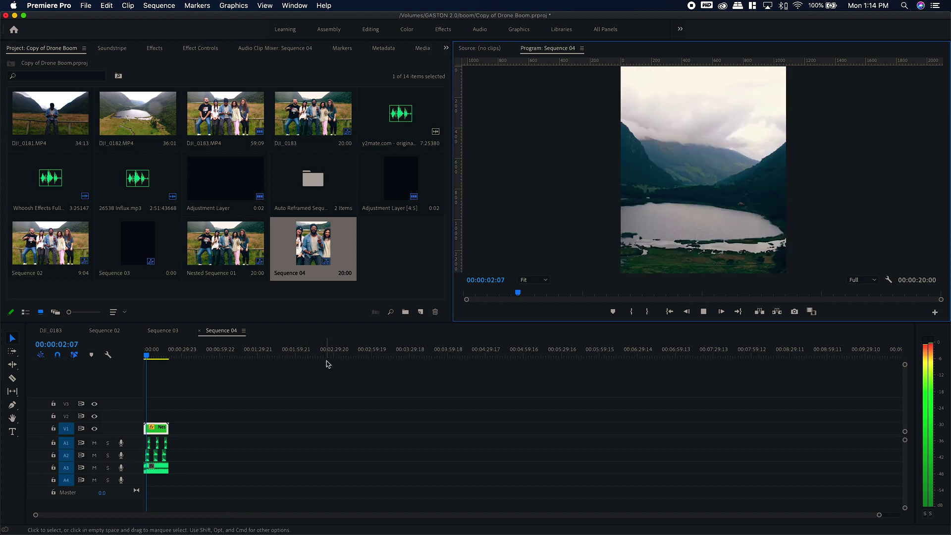
{"action": "left_click", "coordinate": [302, 393]}
{"action": "key", "text": "Home"}
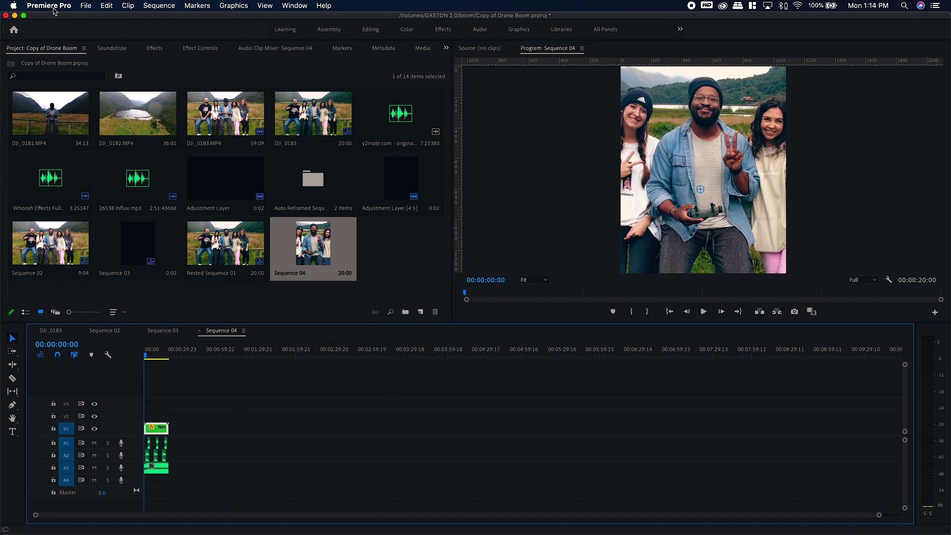
Open Export Settings for Sequence 04 and choose H.264 as the export format.
{"action": "left_click", "coordinate": [87, 5]}
{"action": "mouse_move", "coordinate": [124, 259]}
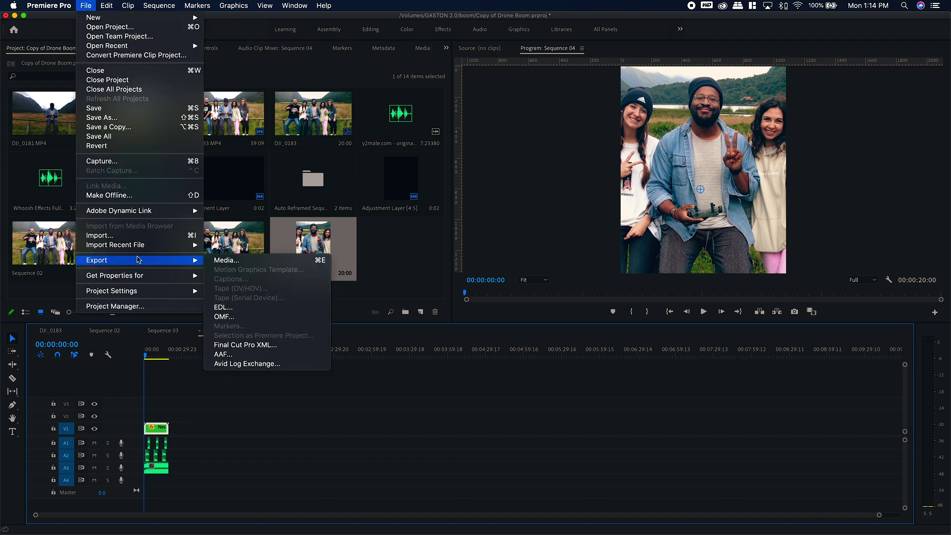
{"action": "left_click", "coordinate": [233, 260]}
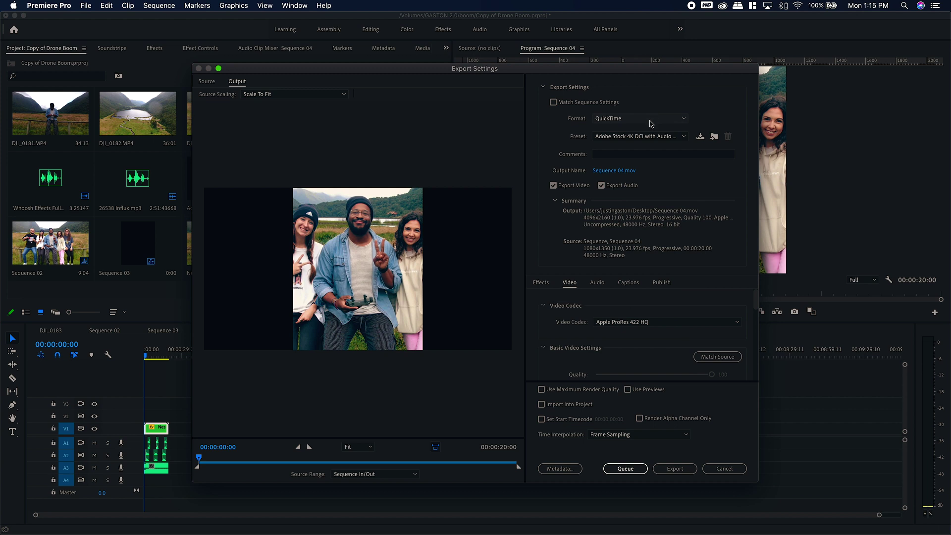
{"action": "left_click", "coordinate": [650, 124]}
{"action": "left_click", "coordinate": [639, 214]}
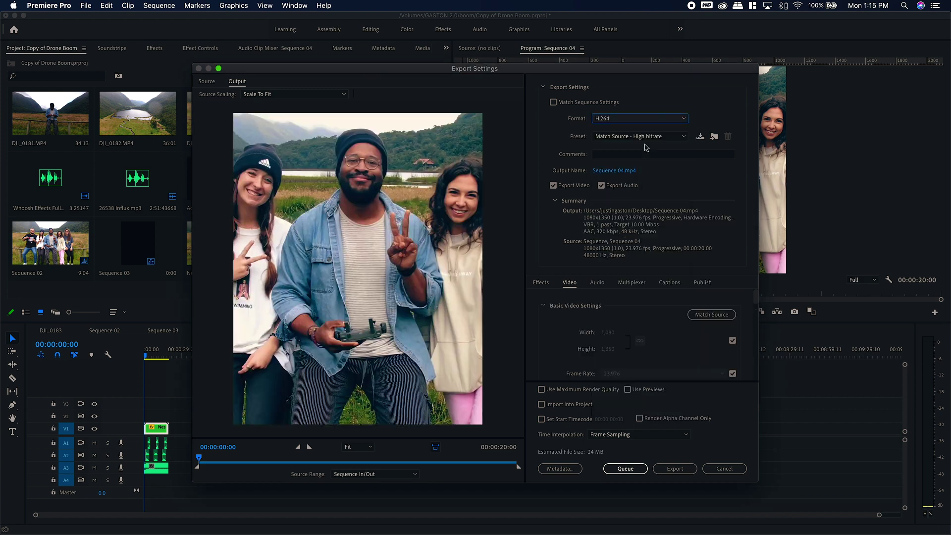